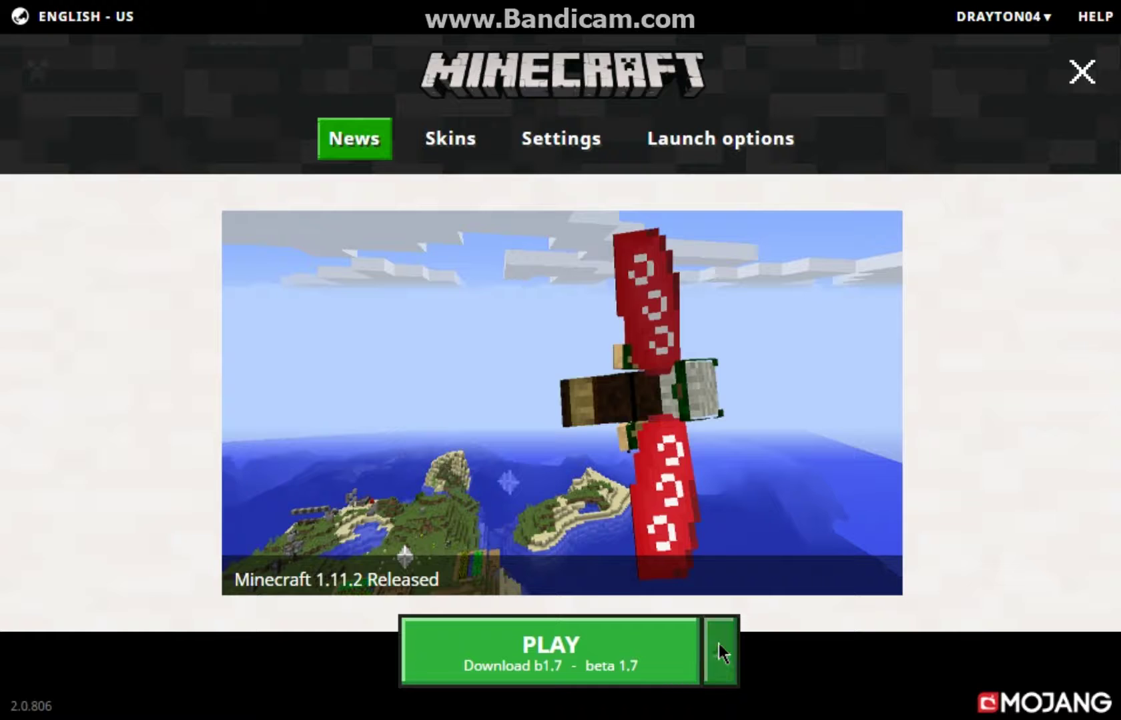
# - Look through the list of launch profiles, then close it
pyautogui.click(716, 639)
pyautogui.scroll(-5, 554, 491)
pyautogui.scroll(3, 560, 370)
pyautogui.scroll(-3, 553, 467)
pyautogui.scroll(3, 581, 443)
pyautogui.scroll(1, 476, 547)
pyautogui.scroll(-3, 563, 307)
pyautogui.scroll(4, 646, 588)
pyautogui.click(711, 681)
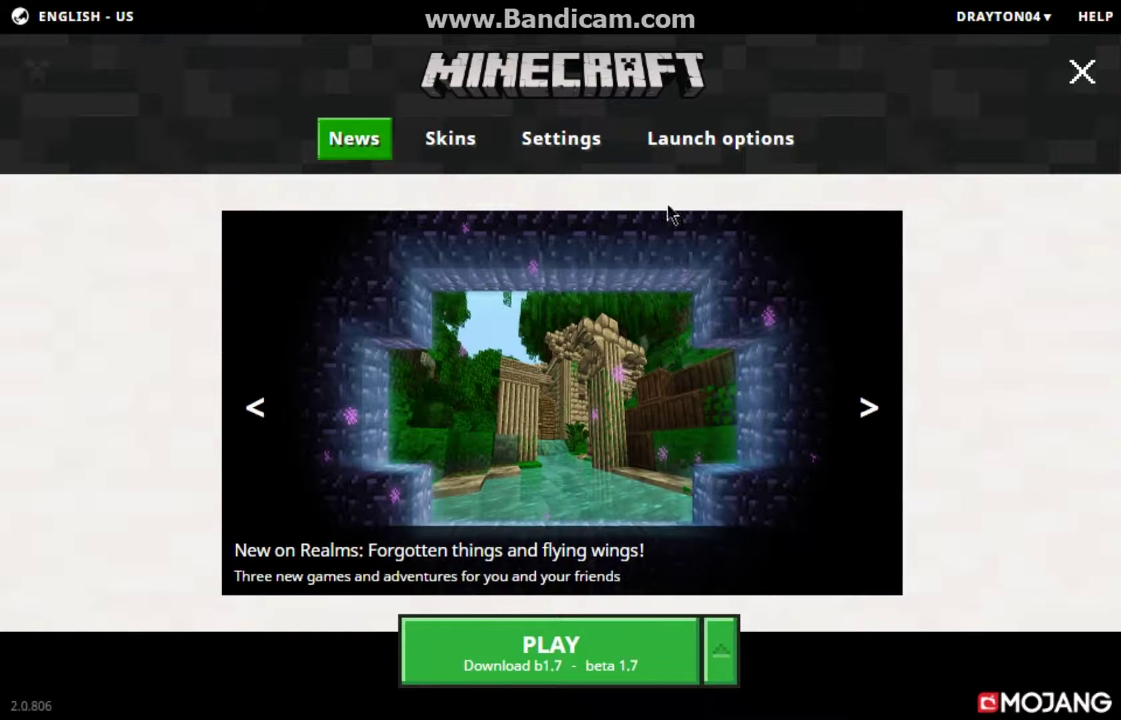
# - Hide and restore the section navigation, then add a new configuration under Launch options
pyautogui.click(1082, 74)
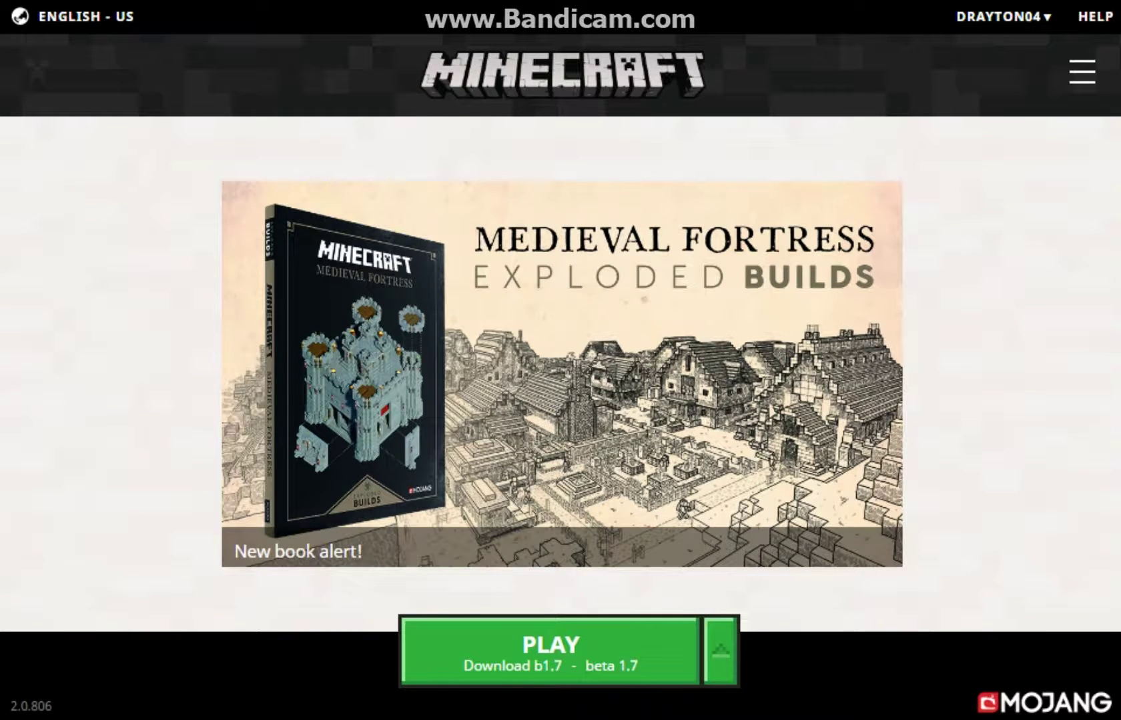
pyautogui.click(1086, 79)
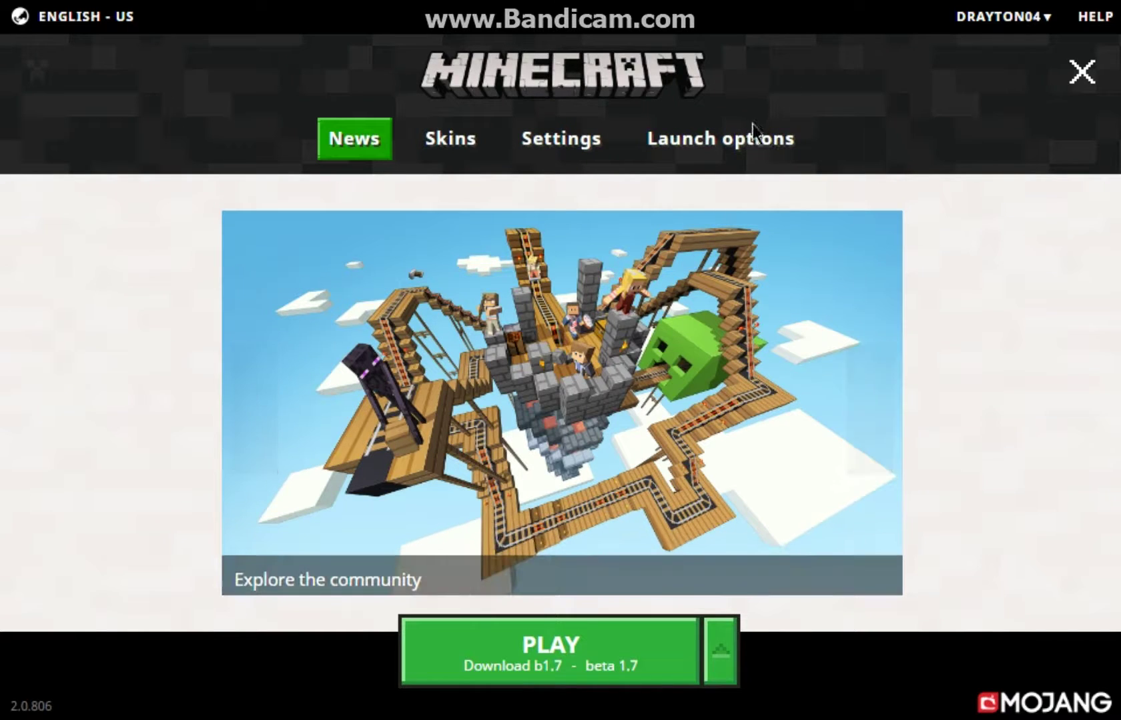
pyautogui.click(733, 150)
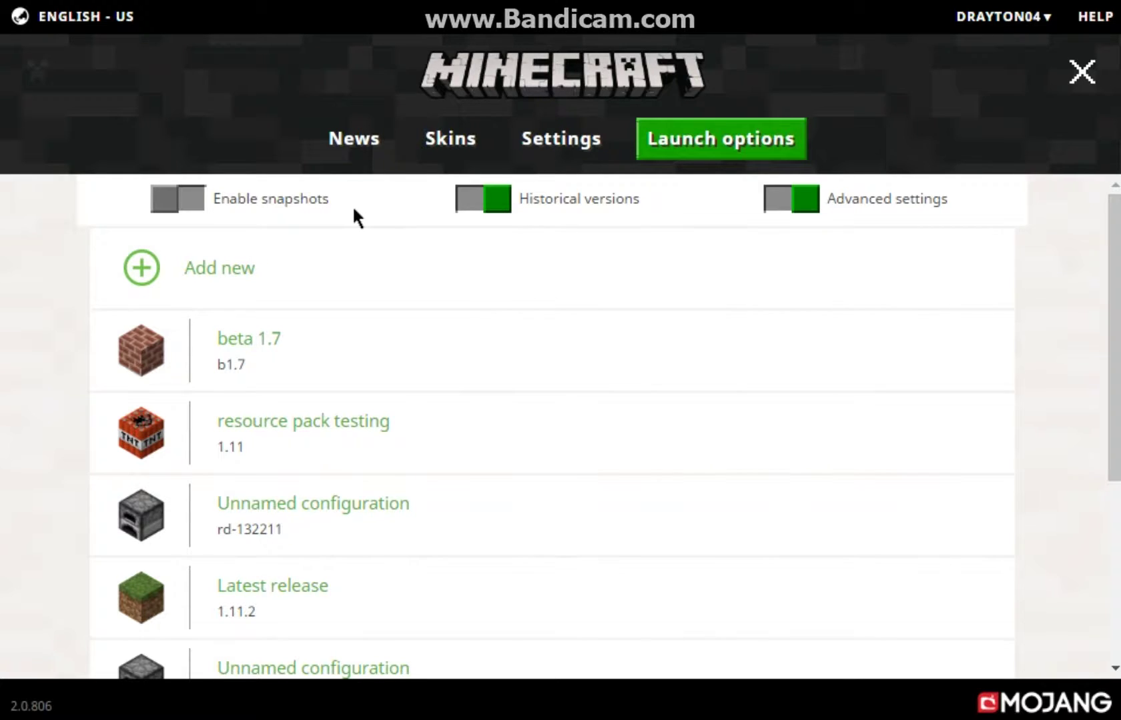
pyautogui.click(180, 267)
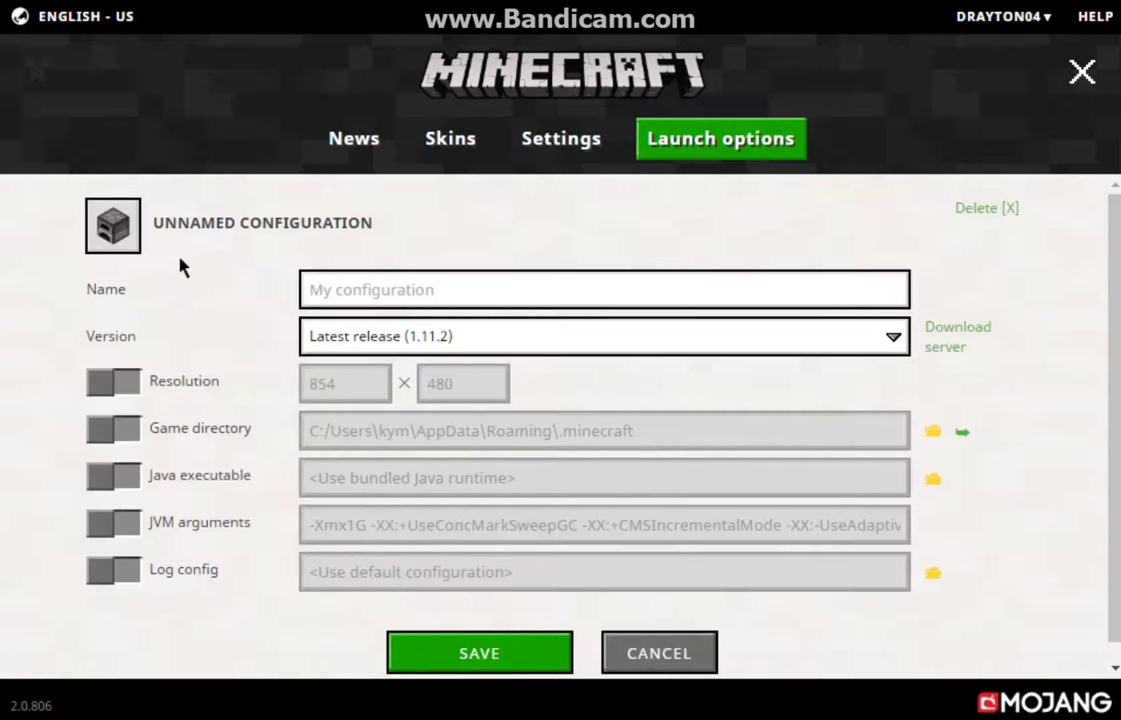
# - Browse the available profile icons in the icon picker
pyautogui.click(113, 226)
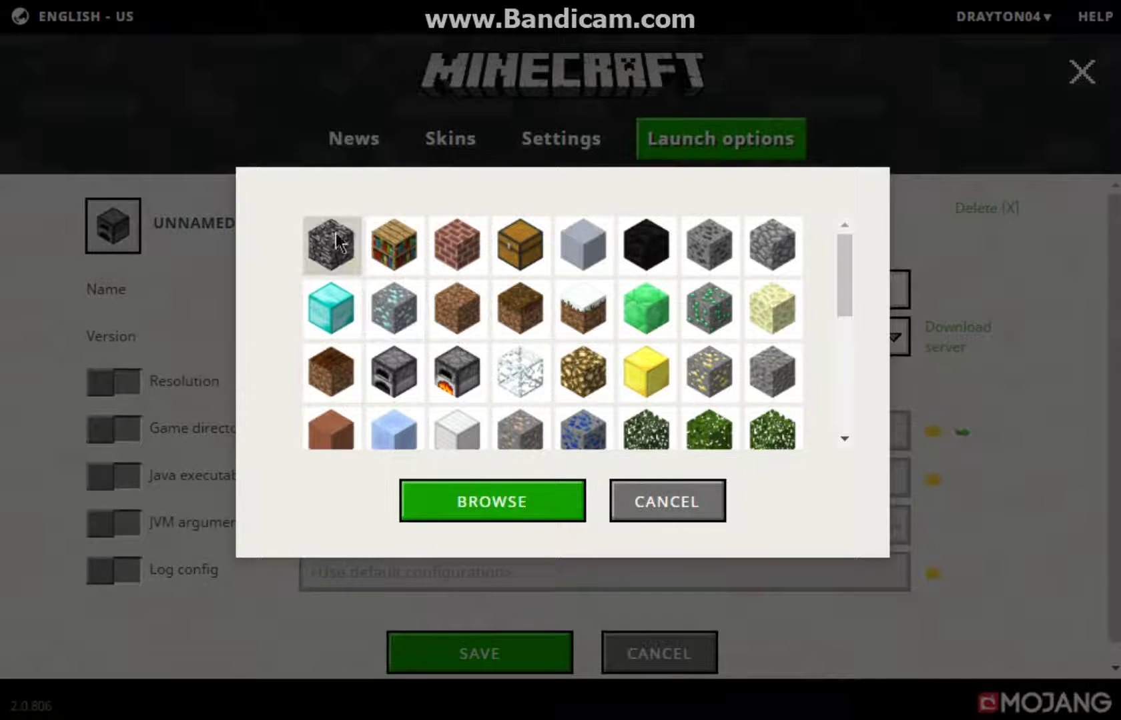
pyautogui.click(665, 515)
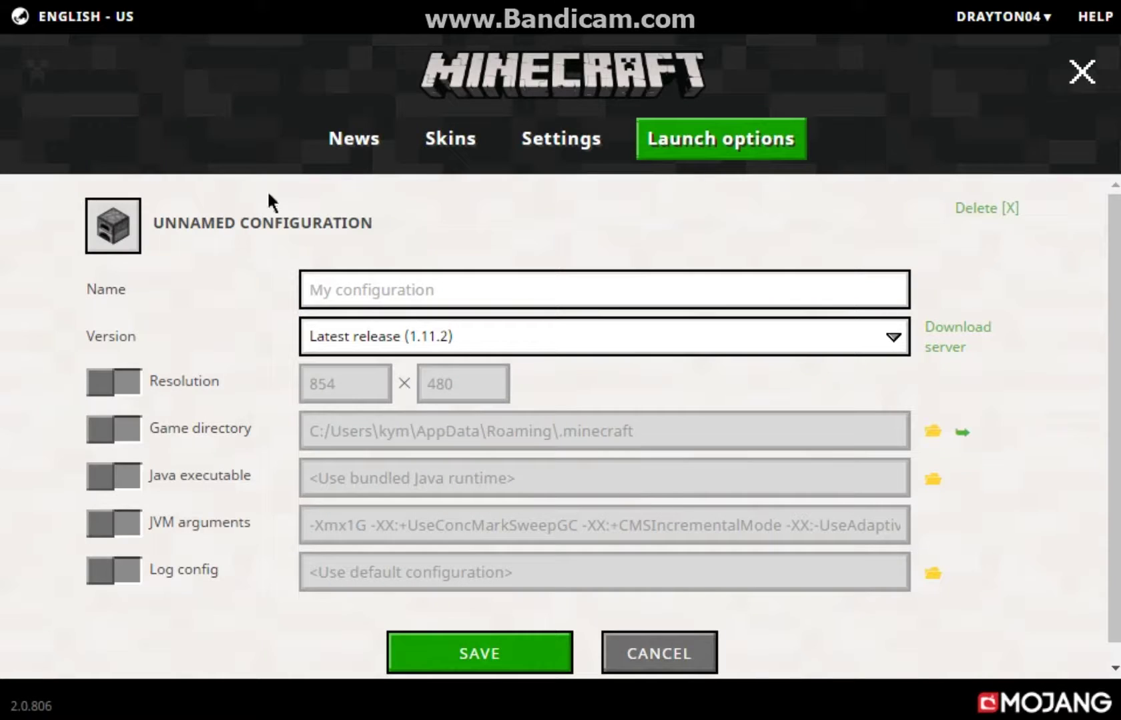
pyautogui.click(97, 234)
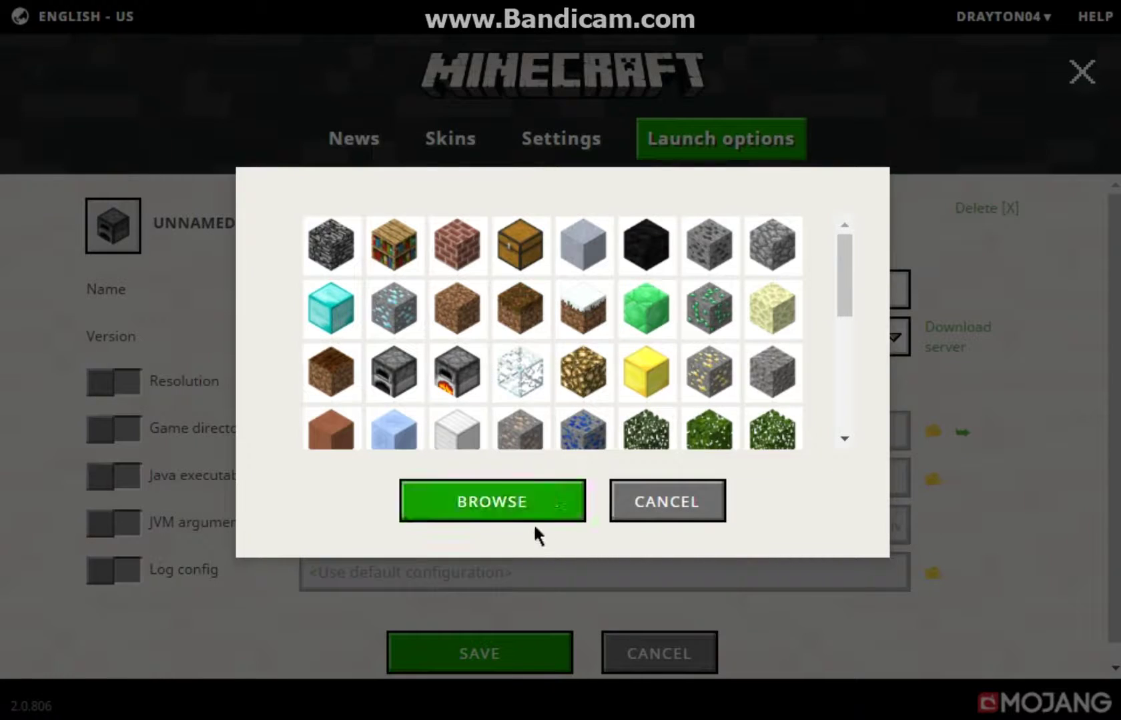
pyautogui.scroll(-5, 593, 387)
pyautogui.scroll(4, 629, 352)
pyautogui.scroll(1, 632, 347)
pyautogui.scroll(-4, 636, 334)
pyautogui.scroll(4, 639, 324)
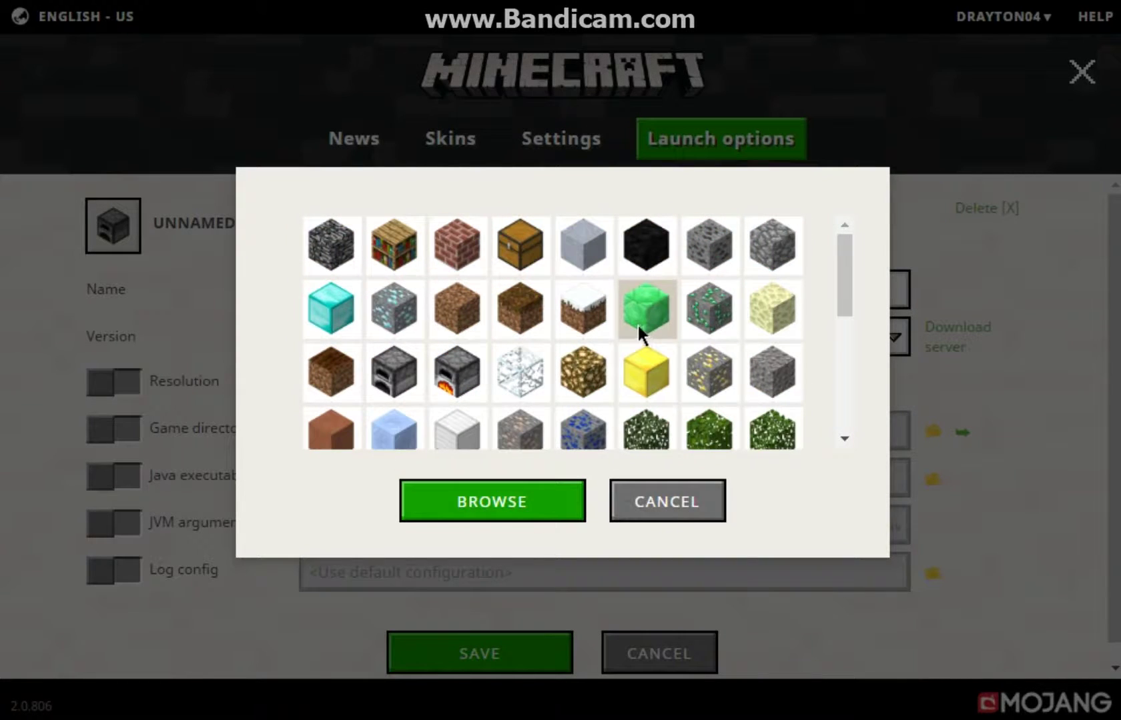
# - Make the snow-covered grass block the profile icon, replacing the furnace
pyautogui.click(583, 310)
pyautogui.click(110, 227)
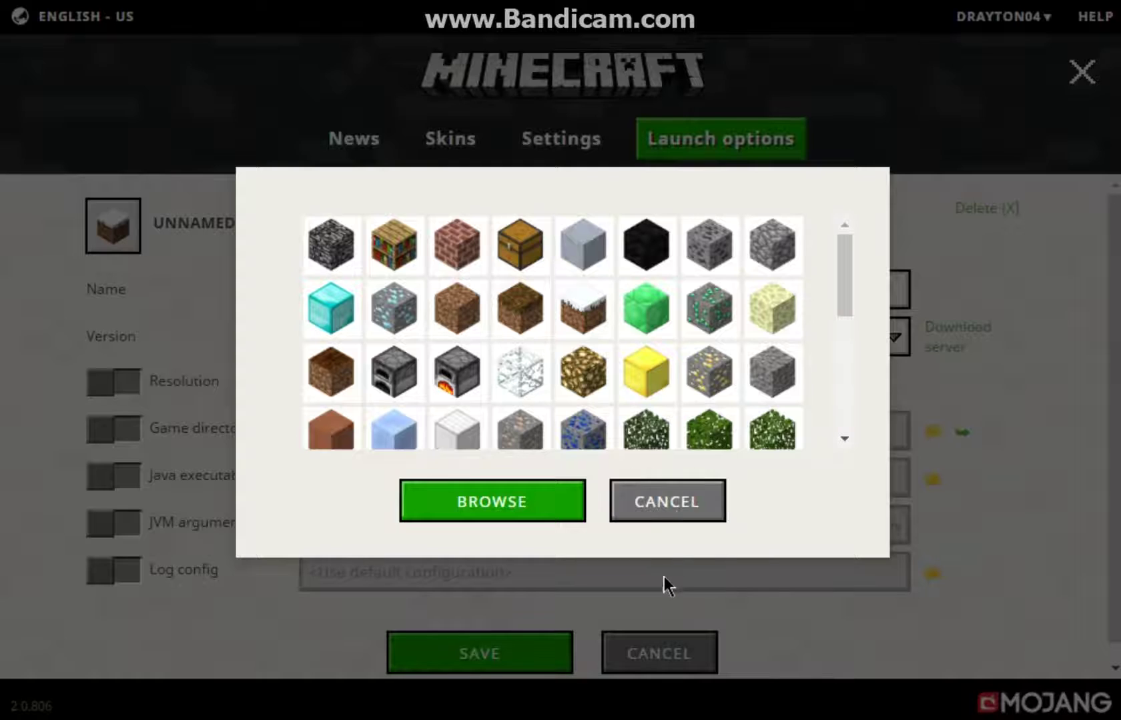
pyautogui.click(677, 503)
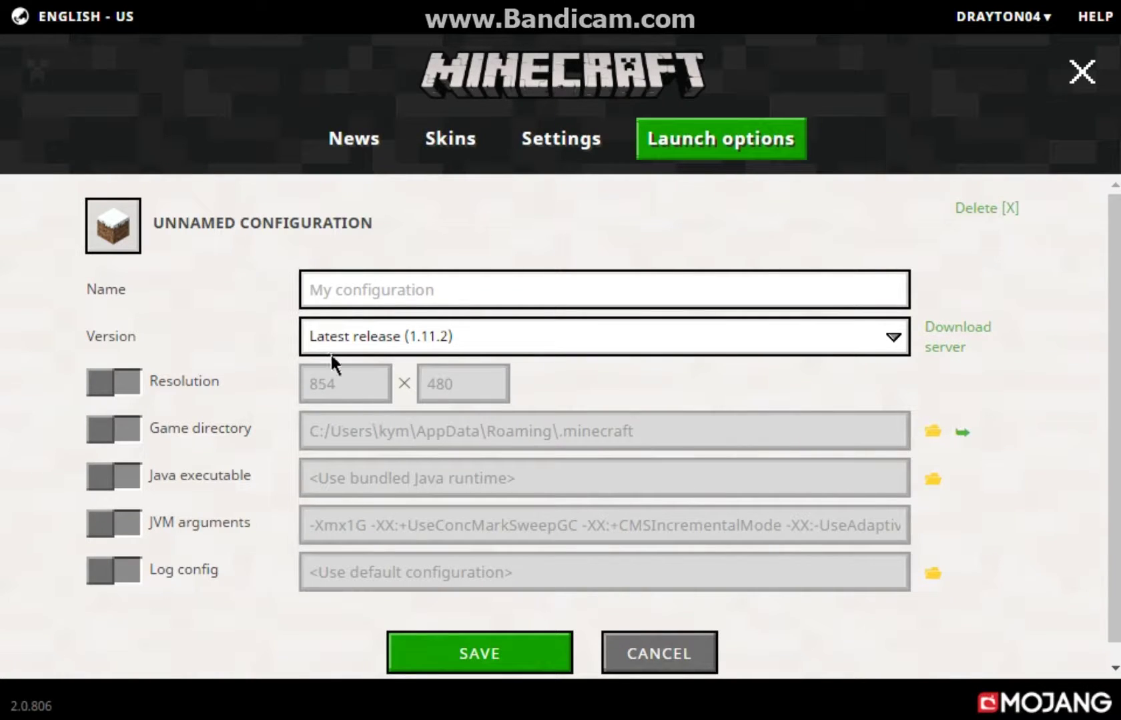
pyautogui.click(358, 293)
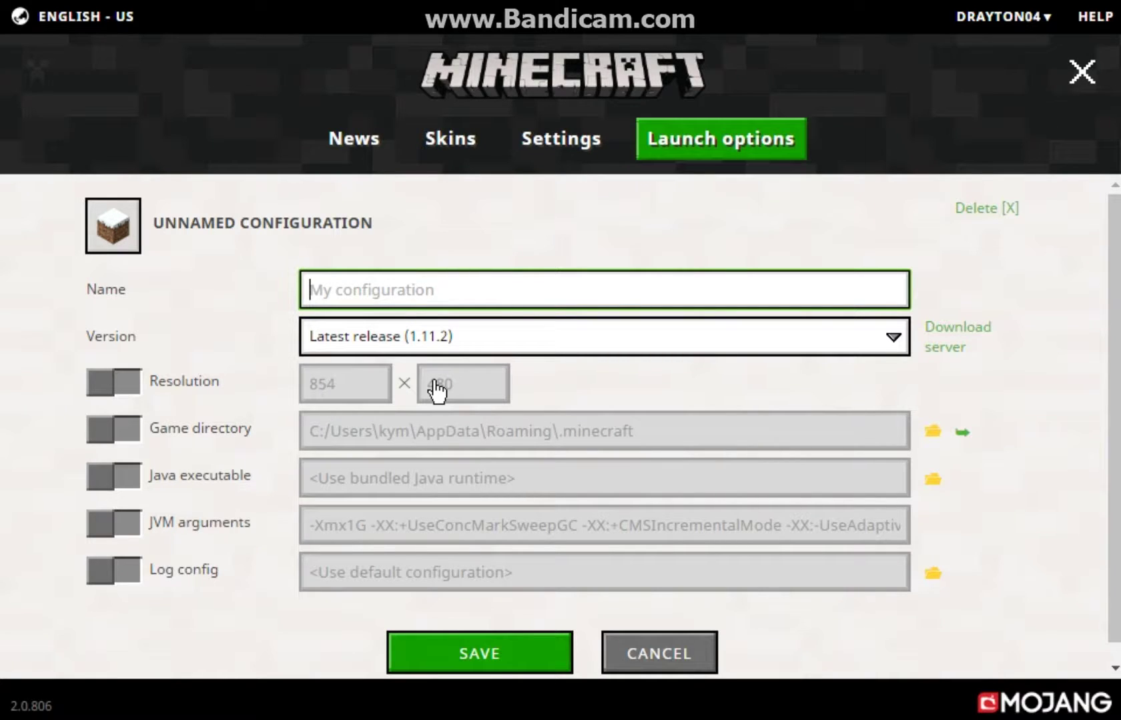
# - Name the new profile 'fjhgjhgv'
pyautogui.write('fjhgjhgv')
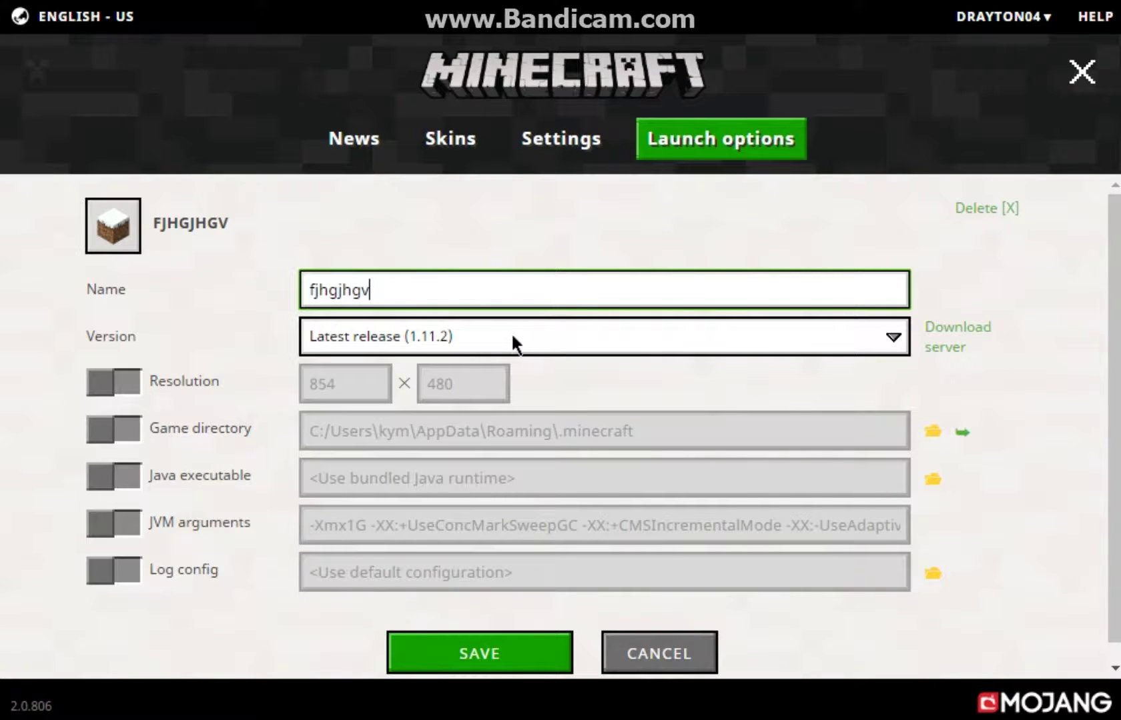
pyautogui.click(549, 338)
# - Scroll through the version list to the old_alpha entries, leaving Latest release (1.11.2) selected
pyautogui.scroll(-15, 574, 527)
pyautogui.scroll(-10, 527, 634)
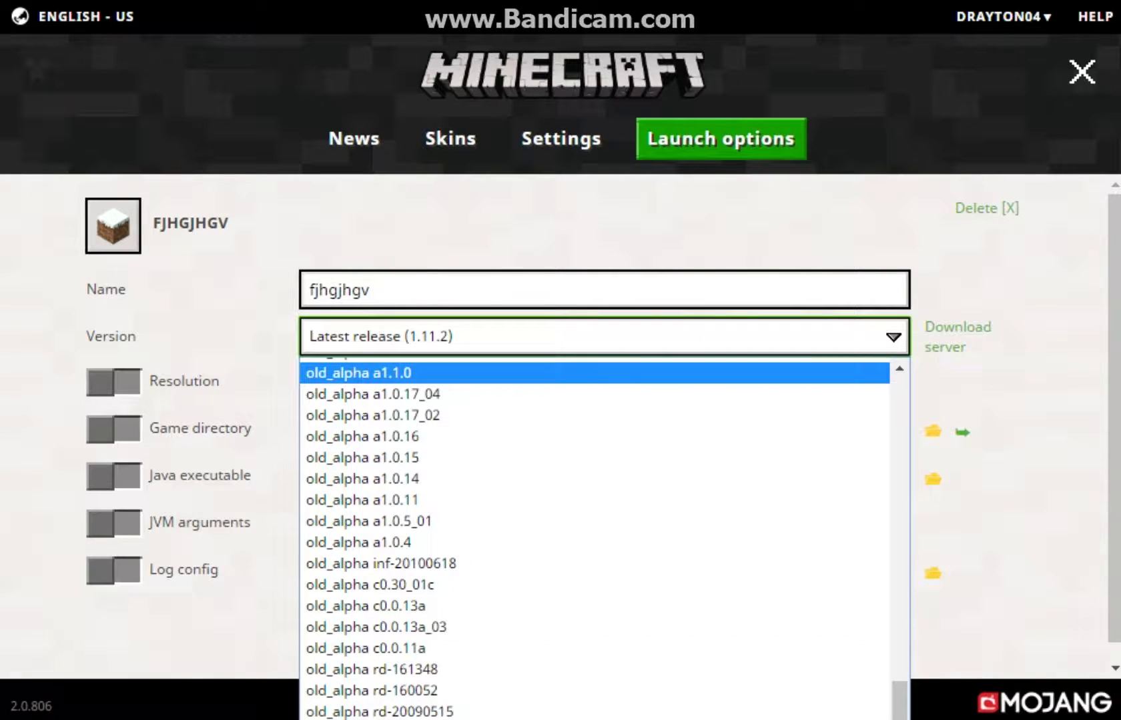
pyautogui.click(550, 75)
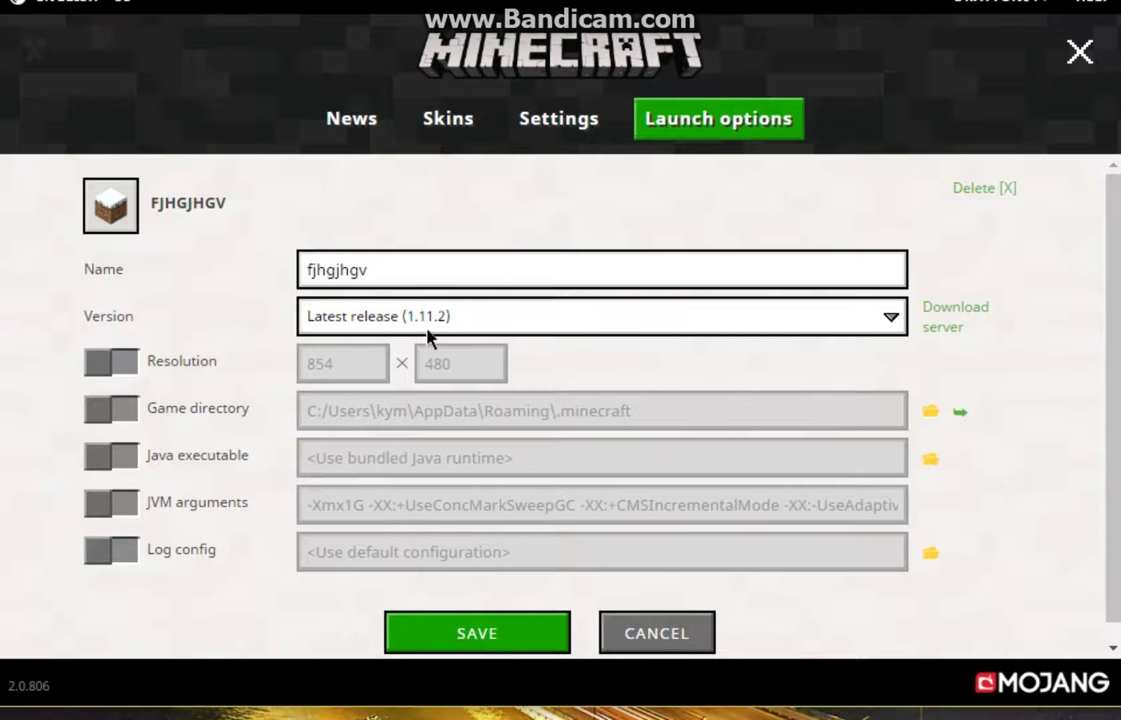
pyautogui.click(426, 327)
pyautogui.scroll(-1, 460, 608)
pyautogui.scroll(-20, 398, 680)
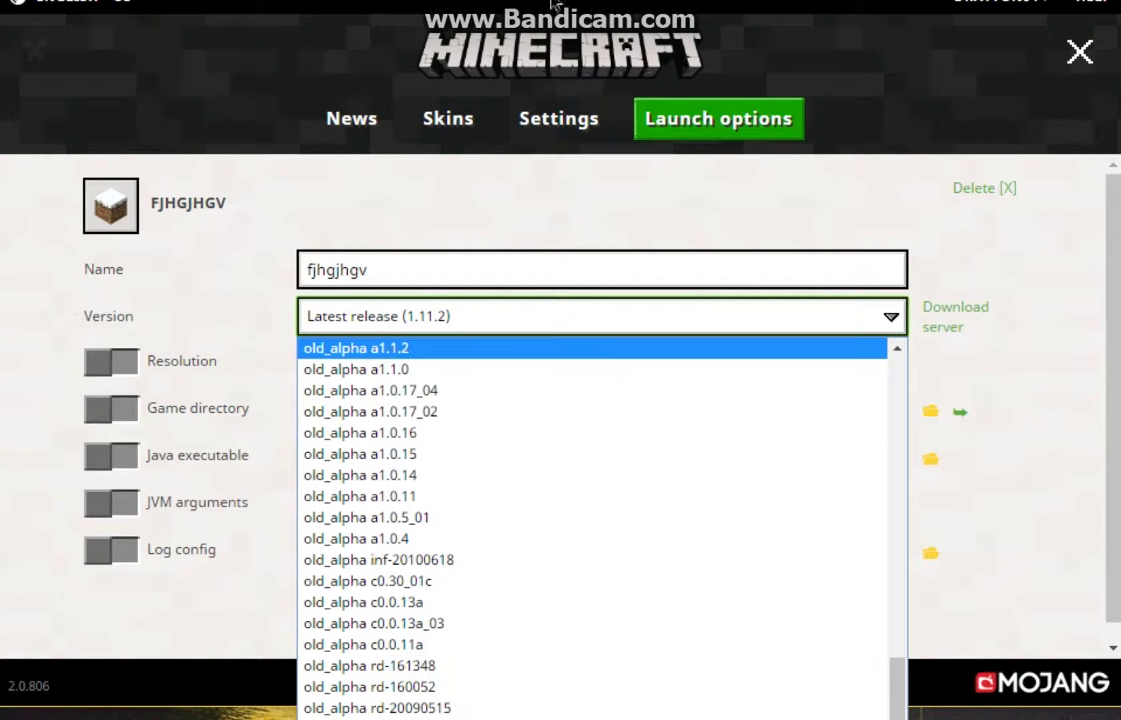
pyautogui.click(486, 231)
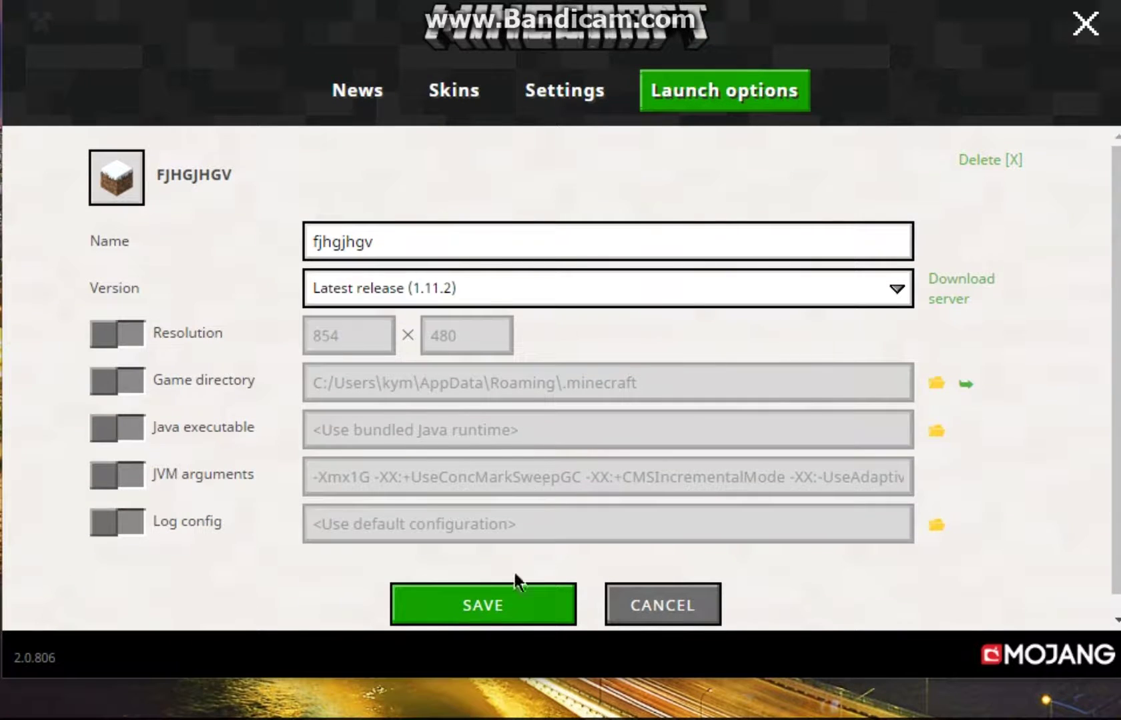
pyautogui.click(490, 297)
pyautogui.scroll(-15, 575, 569)
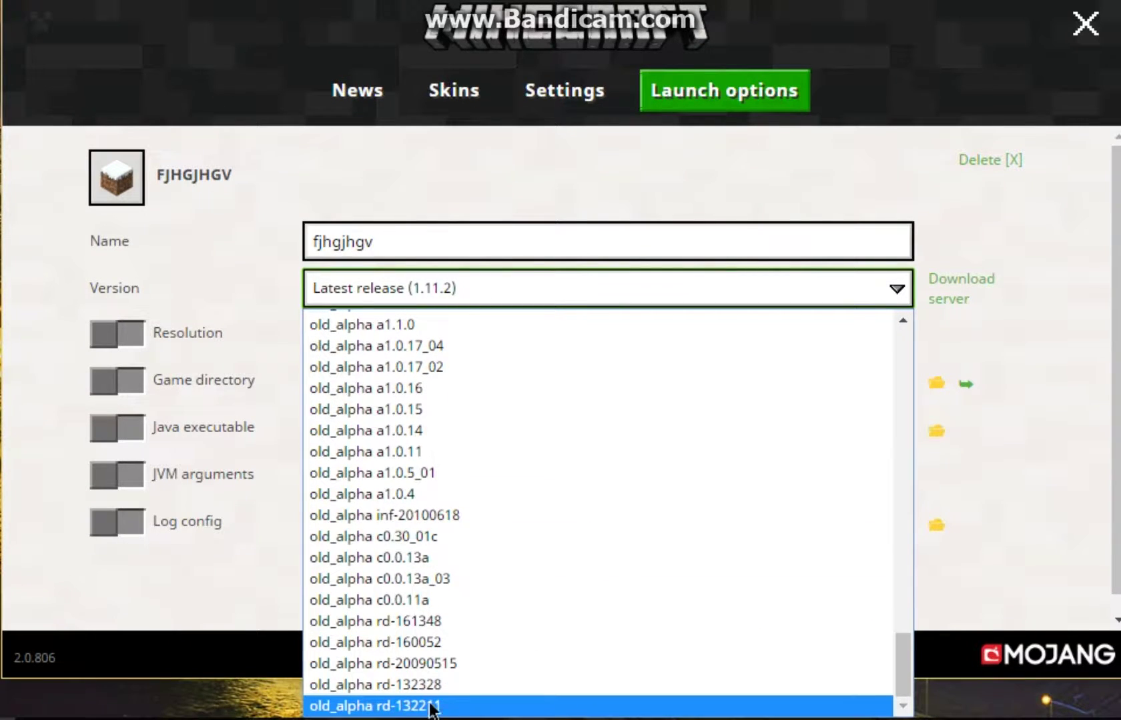
pyautogui.press('Escape')
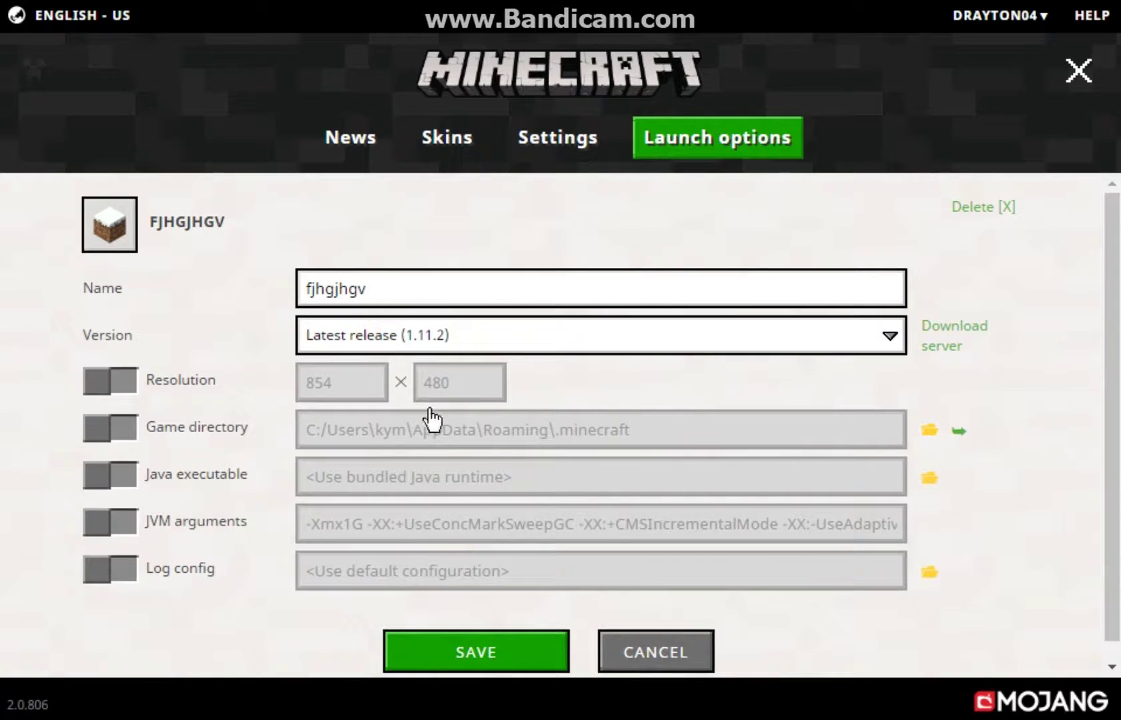
pyautogui.click(414, 337)
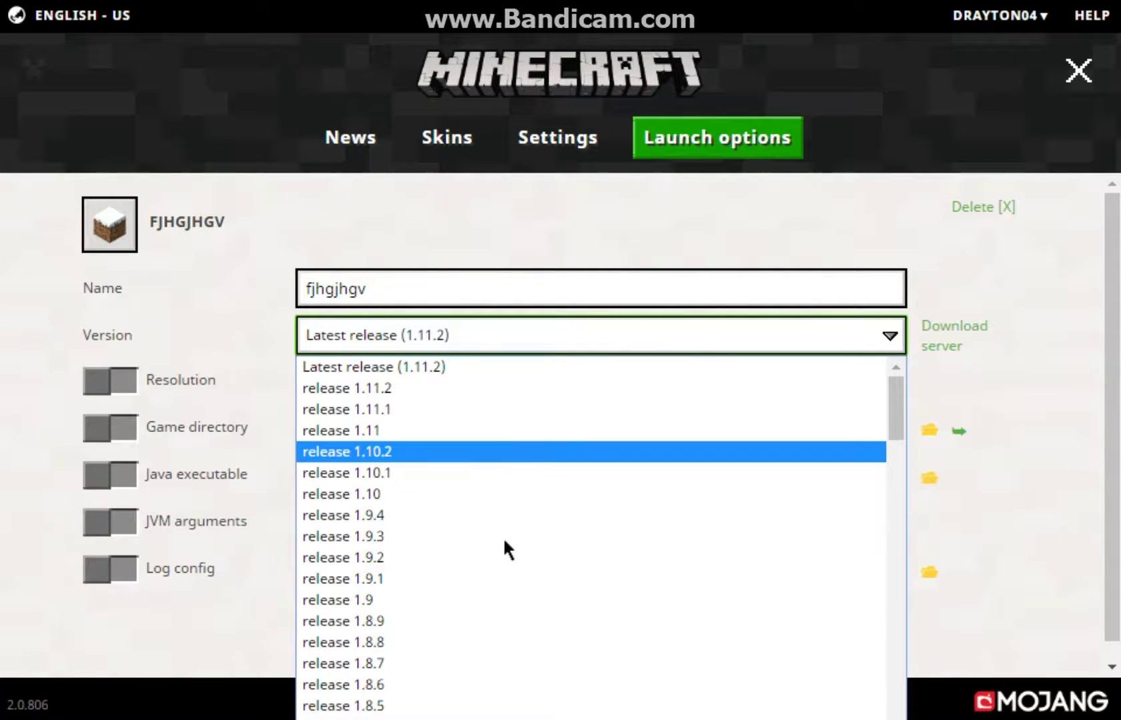
# - Choose old_beta b1.7.3 as the fjhgjhgv profile's version
pyautogui.scroll(-10, 494, 713)
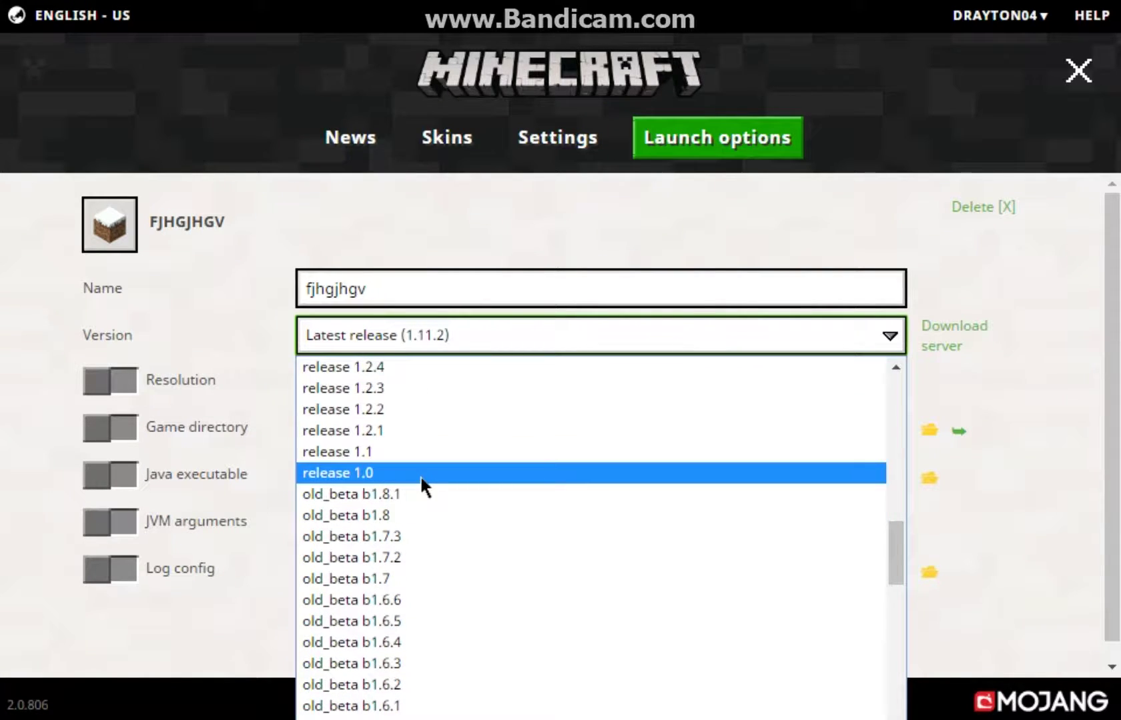
pyautogui.scroll(-12, 420, 493)
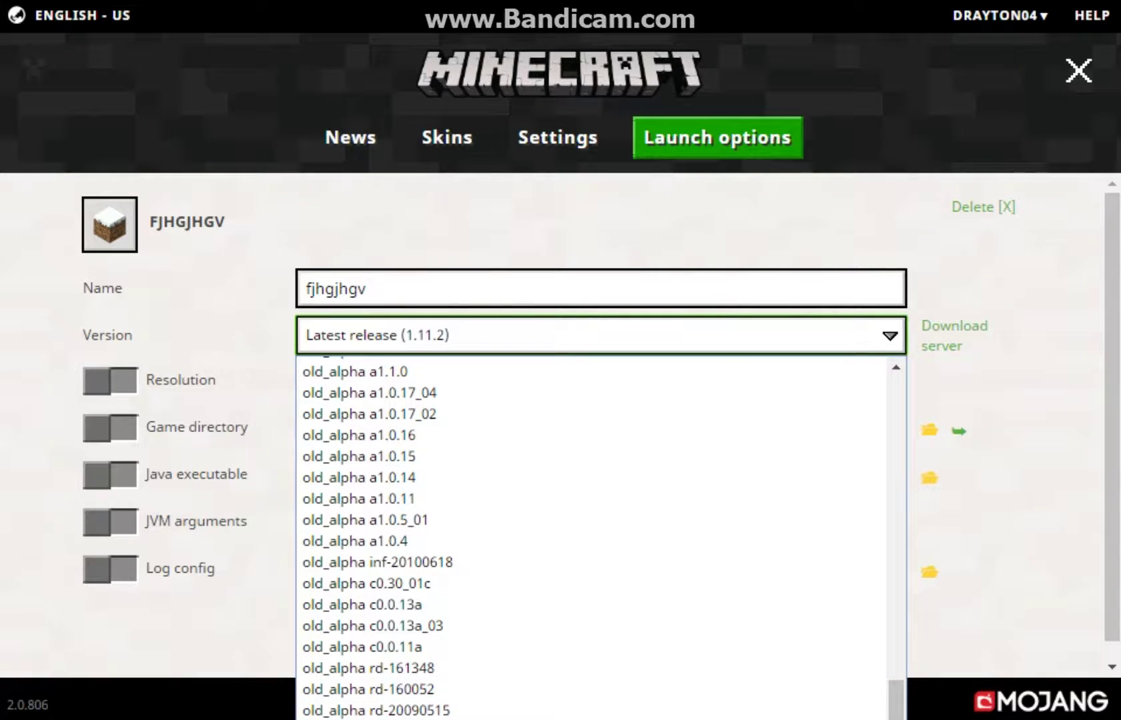
pyautogui.scroll(10, 465, 415)
pyautogui.scroll(15, 463, 406)
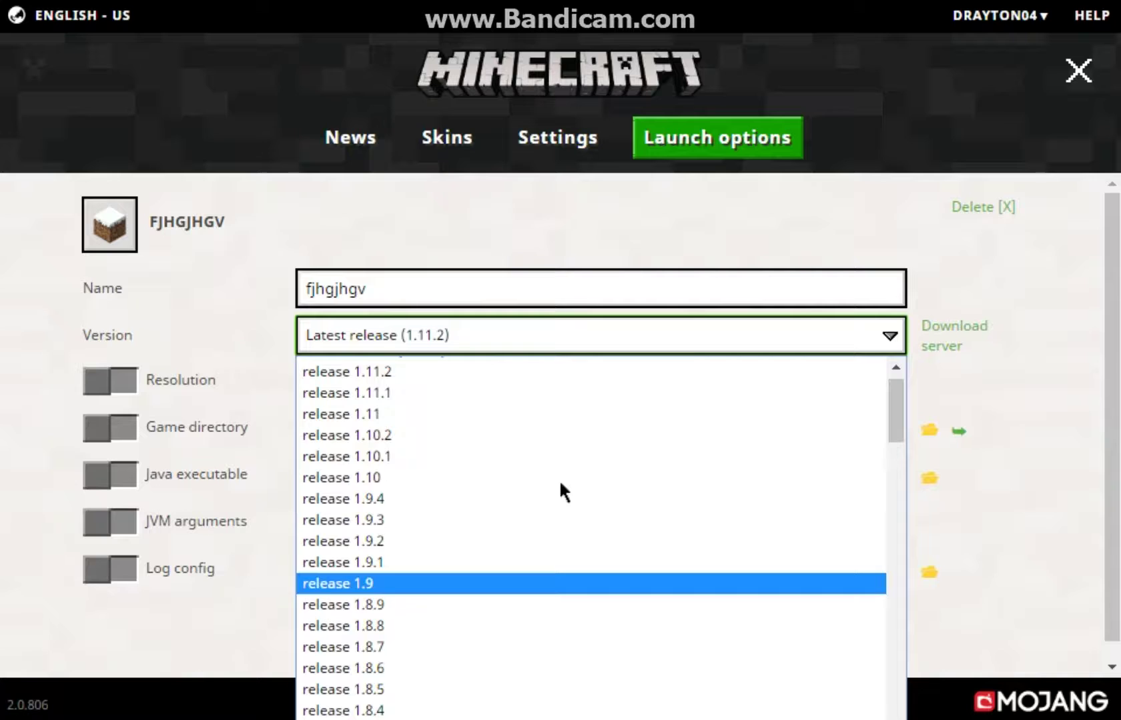
pyautogui.scroll(-6, 525, 510)
pyautogui.scroll(-9, 512, 555)
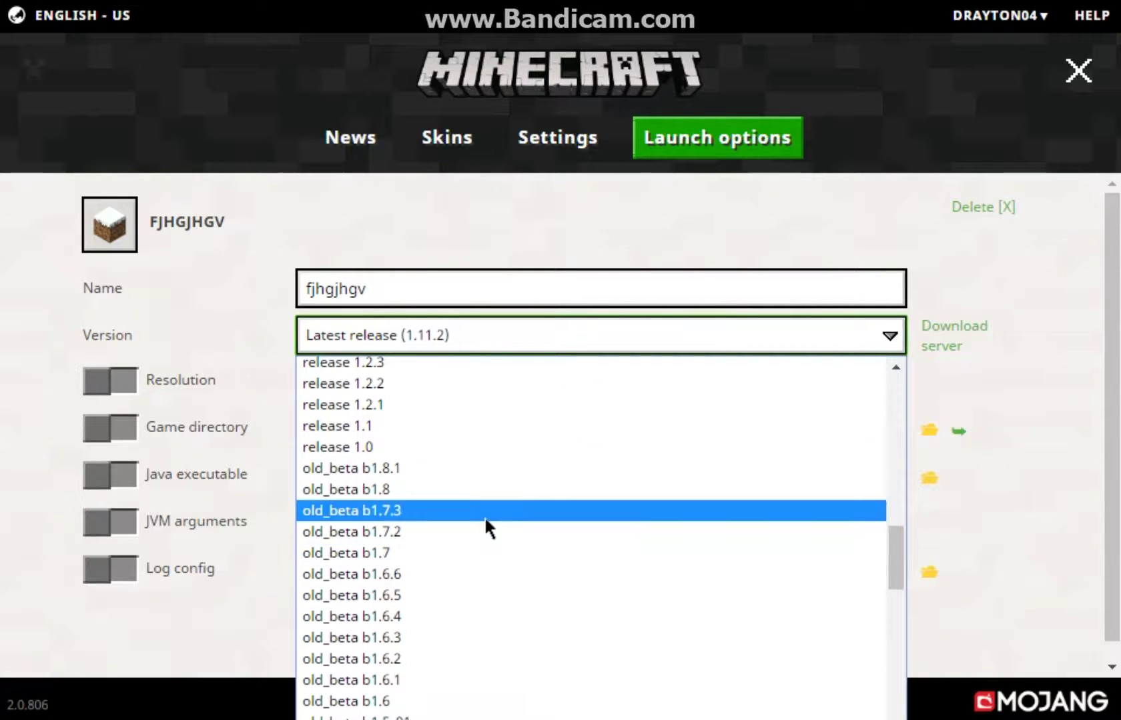
pyautogui.click(488, 527)
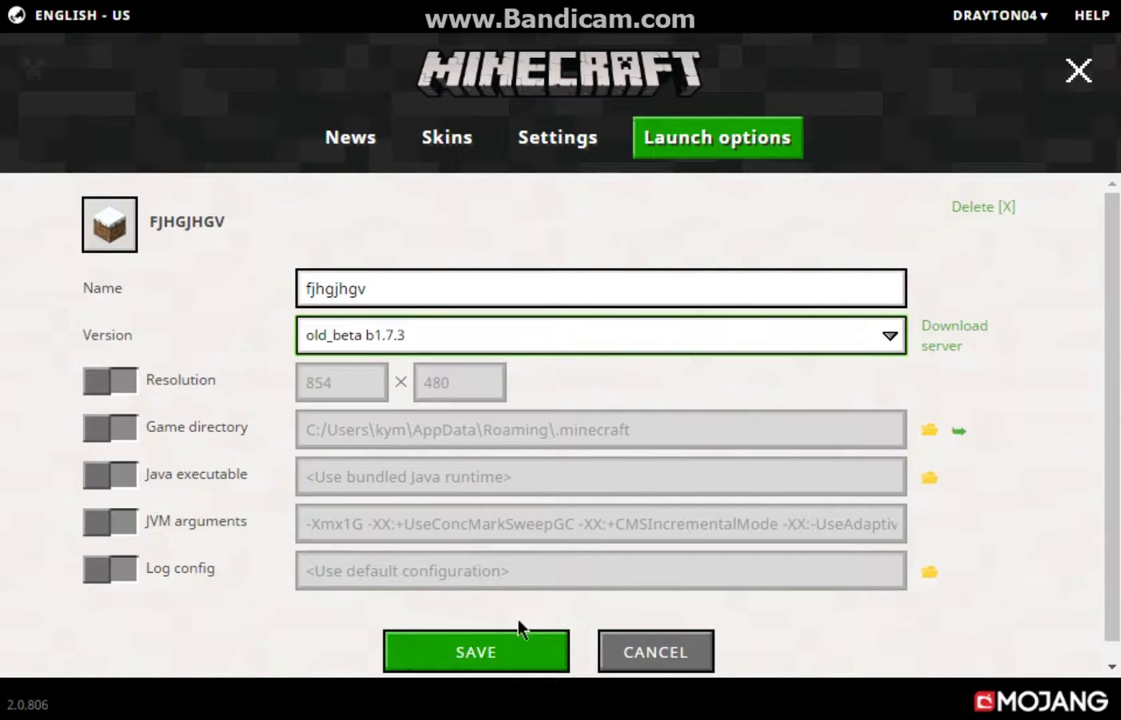
# - Discard the fjhgjhgv edits, view the beta 1.7 profile, and return to News
pyautogui.click(691, 647)
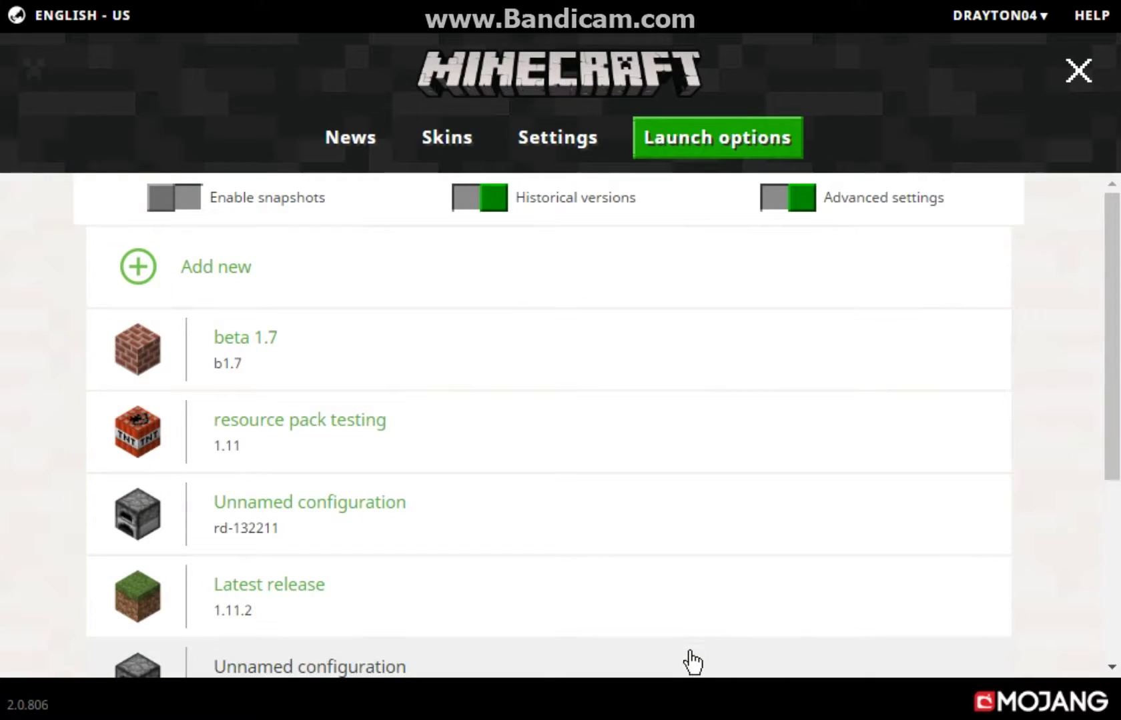
pyautogui.click(484, 340)
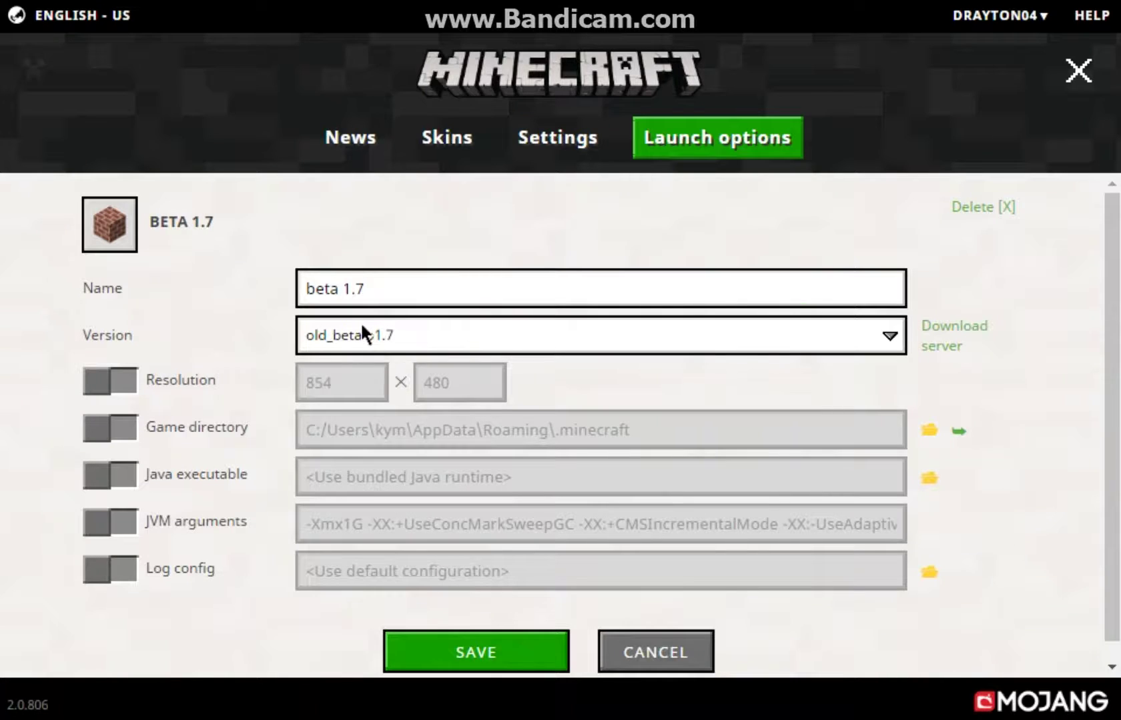
pyautogui.click(368, 151)
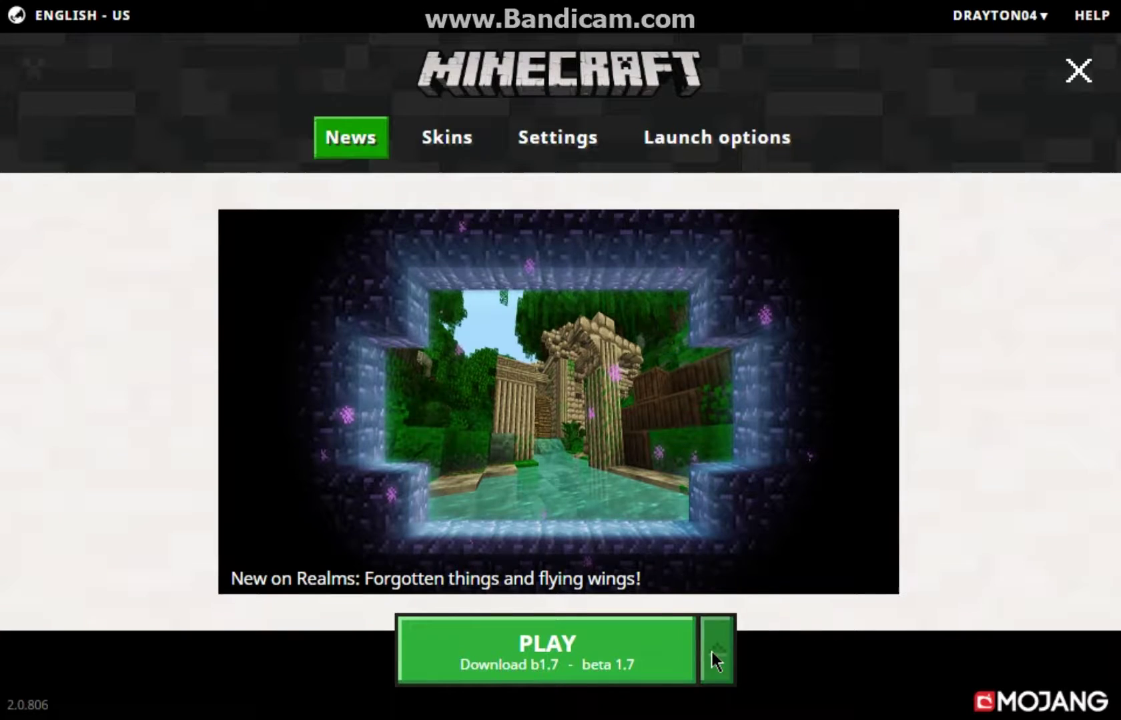
pyautogui.click(711, 651)
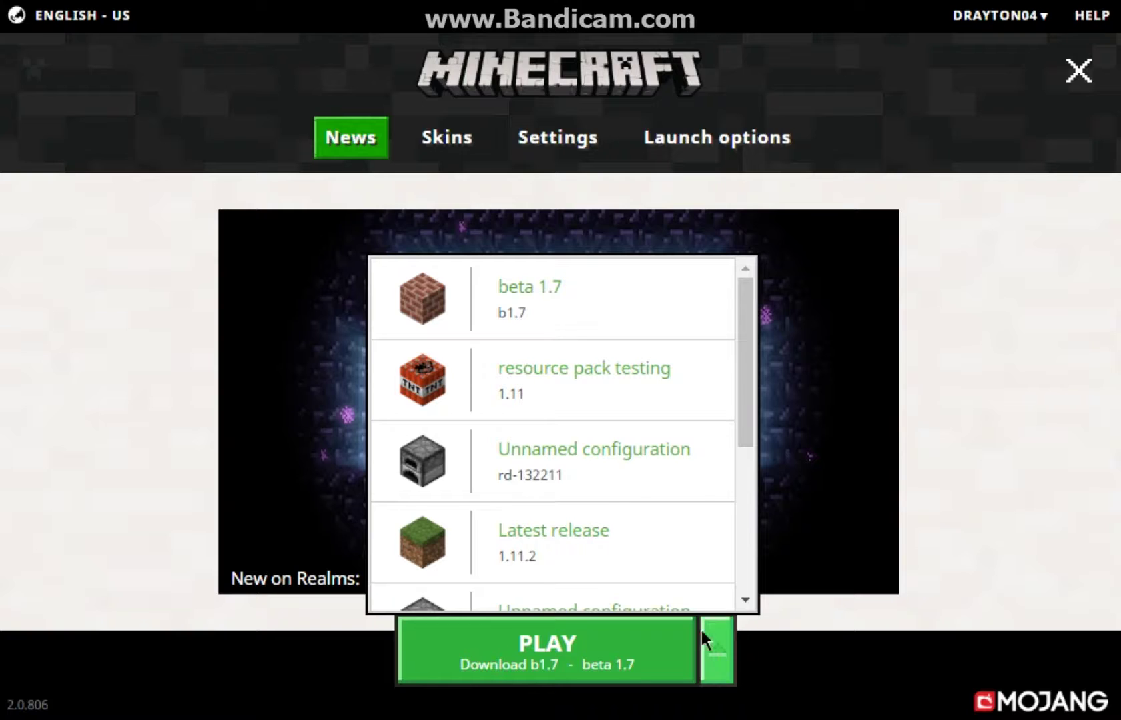
pyautogui.click(552, 534)
pyautogui.click(705, 664)
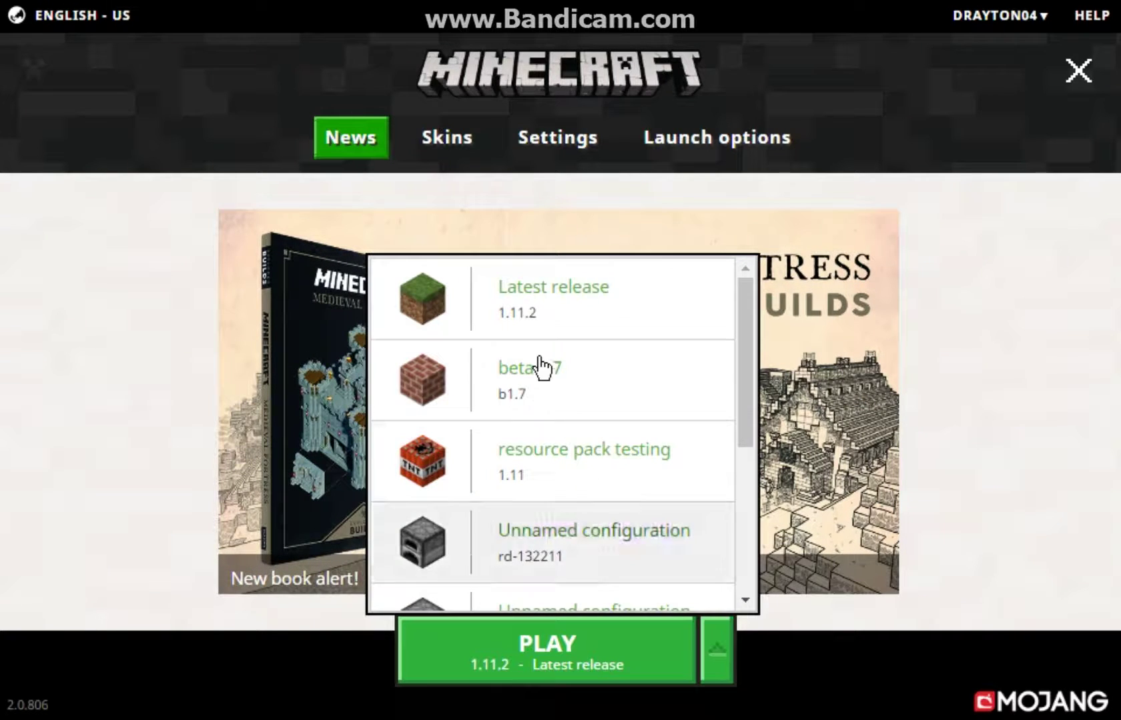
pyautogui.scroll(-3, 523, 590)
pyautogui.scroll(2, 544, 475)
pyautogui.scroll(2, 540, 414)
pyautogui.scroll(-4, 540, 360)
pyautogui.scroll(4, 550, 374)
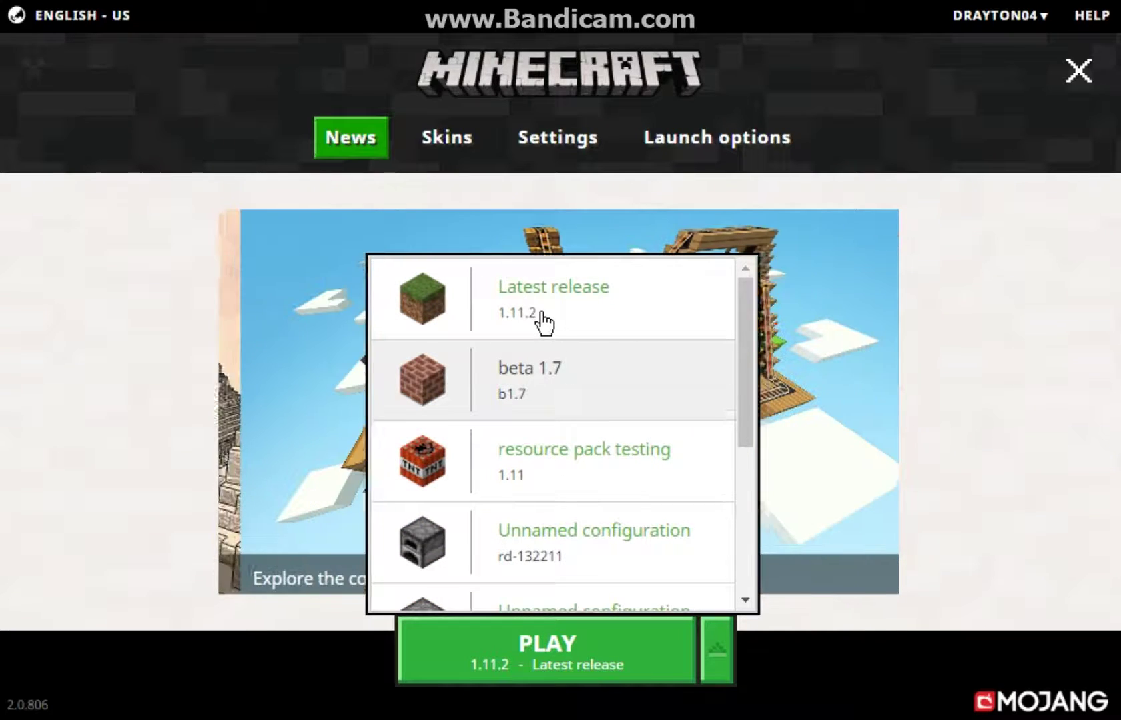
pyautogui.click(537, 398)
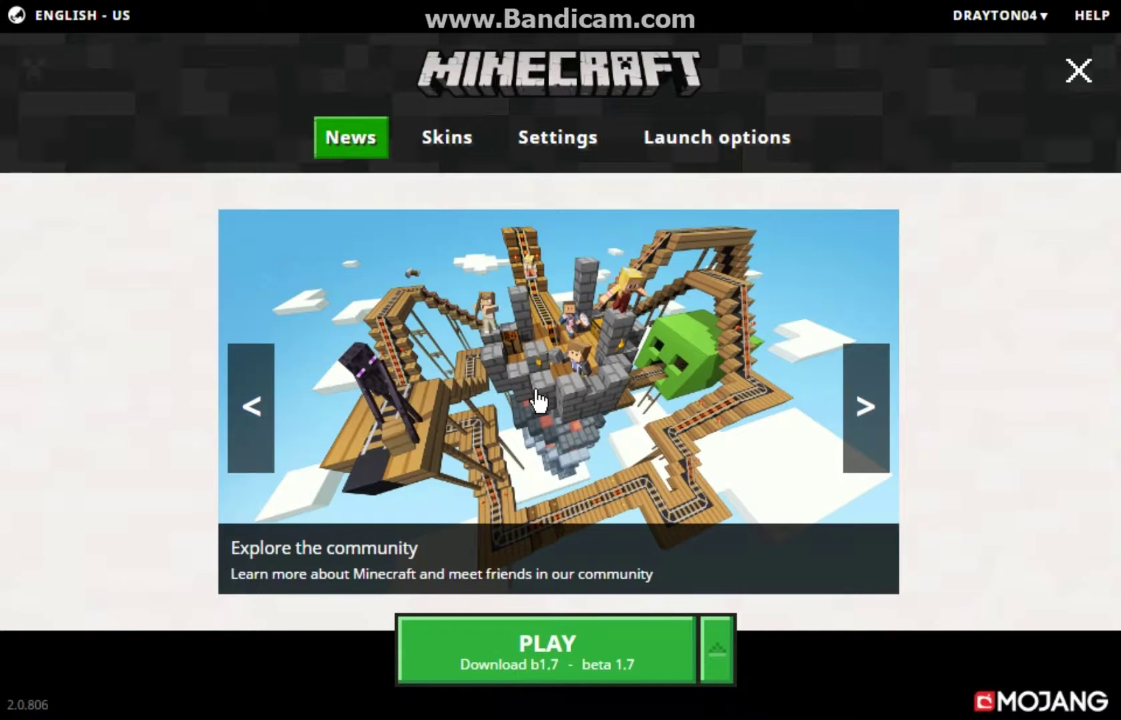